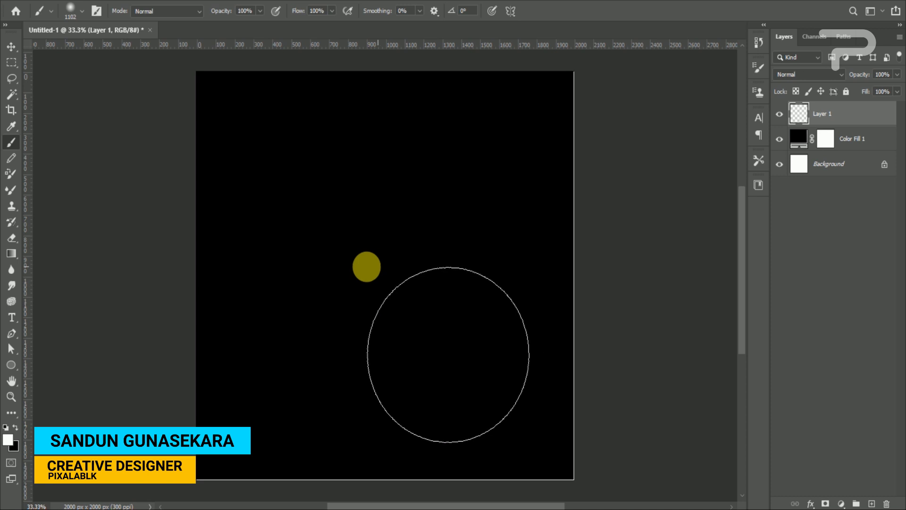
Set the foreground colour to ff6000 and paint one large soft round glow near the middle of the canvas on Layer 1
left_click(8, 440)
type("ff6000")
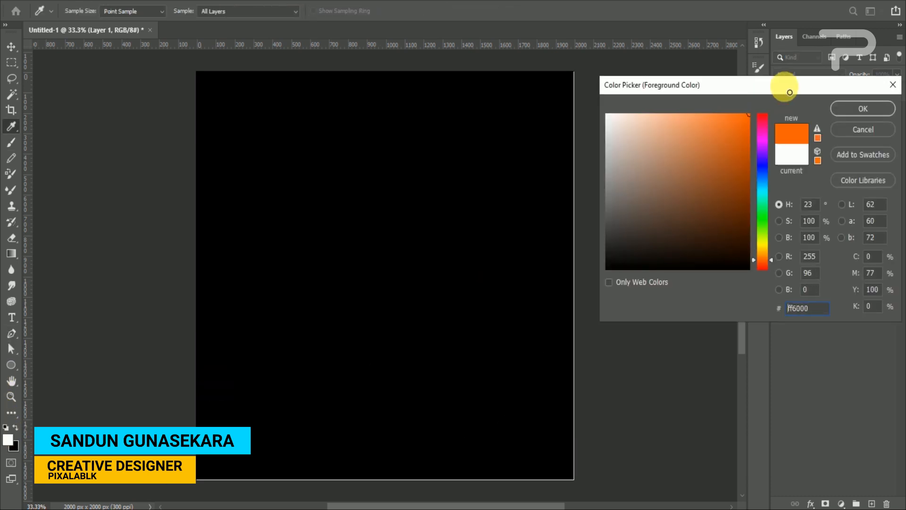
left_click(853, 112)
key("b")
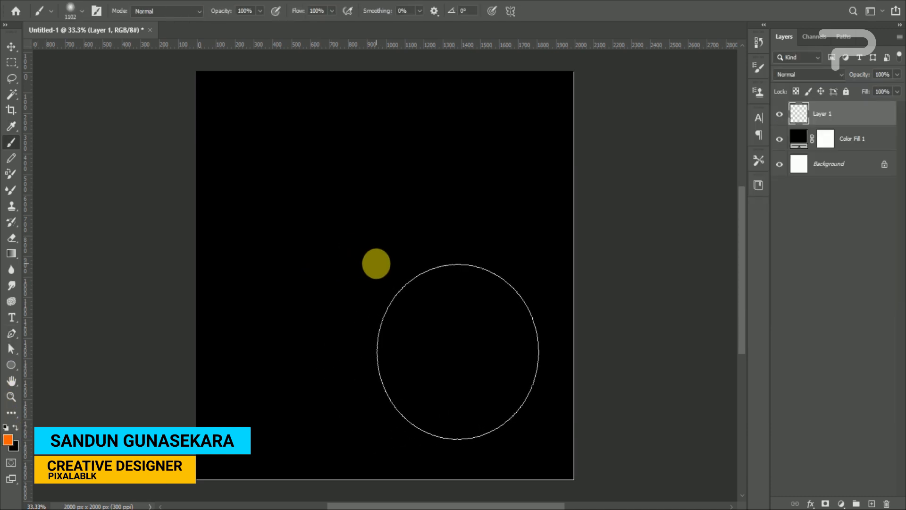
left_click(376, 263)
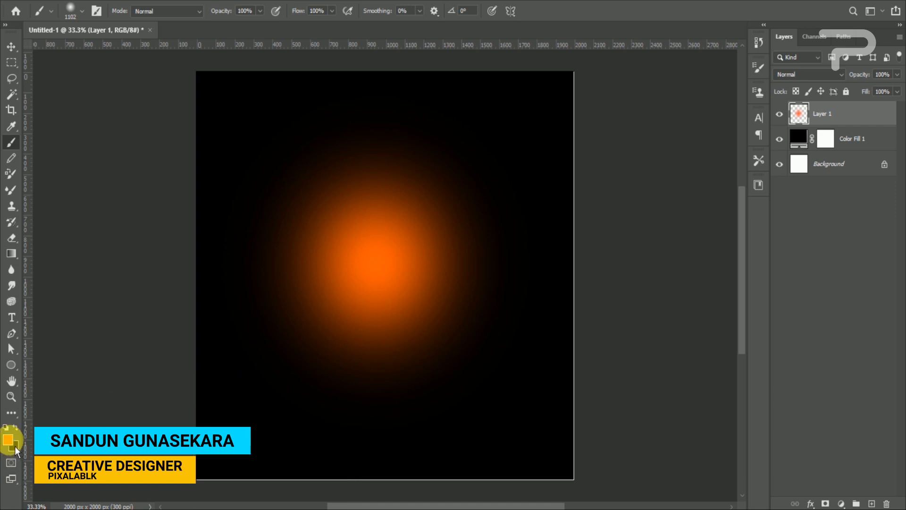
Switch the foreground colour to white and paint a 520 px soft round core in the centre of the orange glow
left_click(14, 445)
left_click_drag(622, 158, 567, 99)
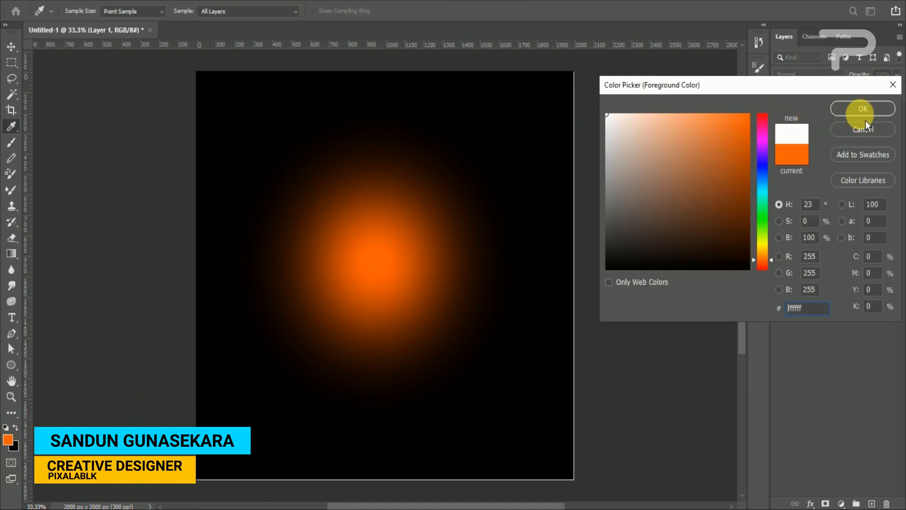
left_click(860, 112)
right_click(418, 218)
left_click_drag(517, 255, 542, 254)
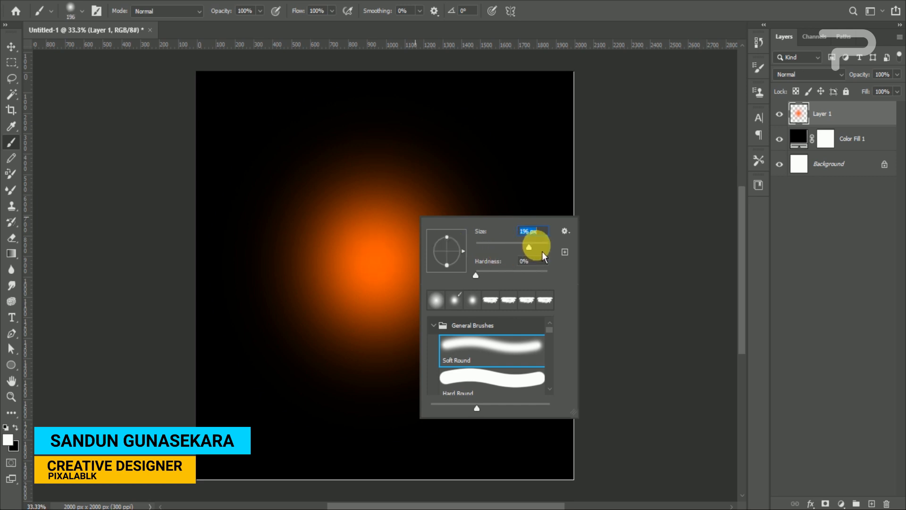
left_click(539, 246)
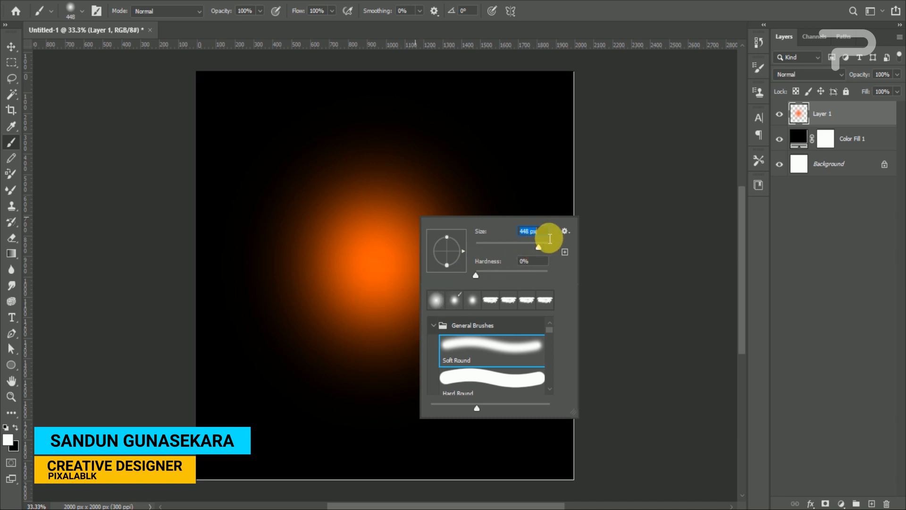
type("520")
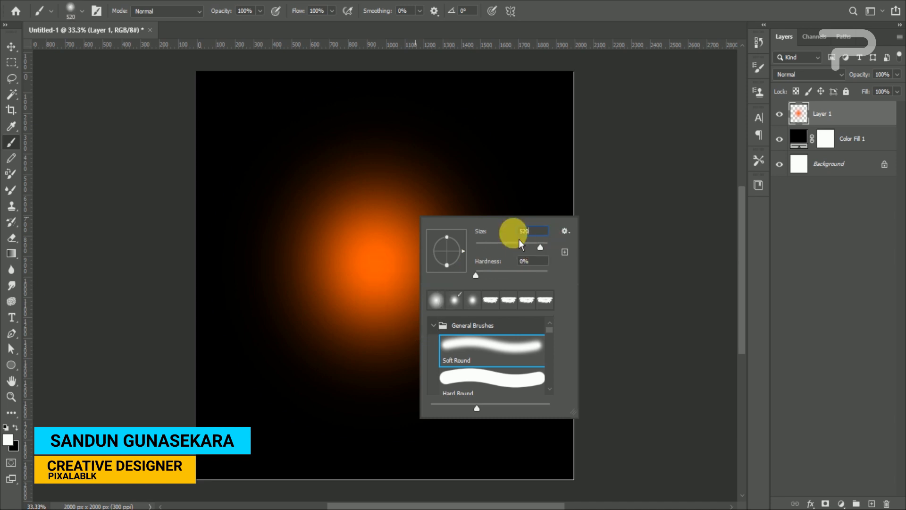
left_click_drag(372, 253, 393, 293)
key("ctrl+z")
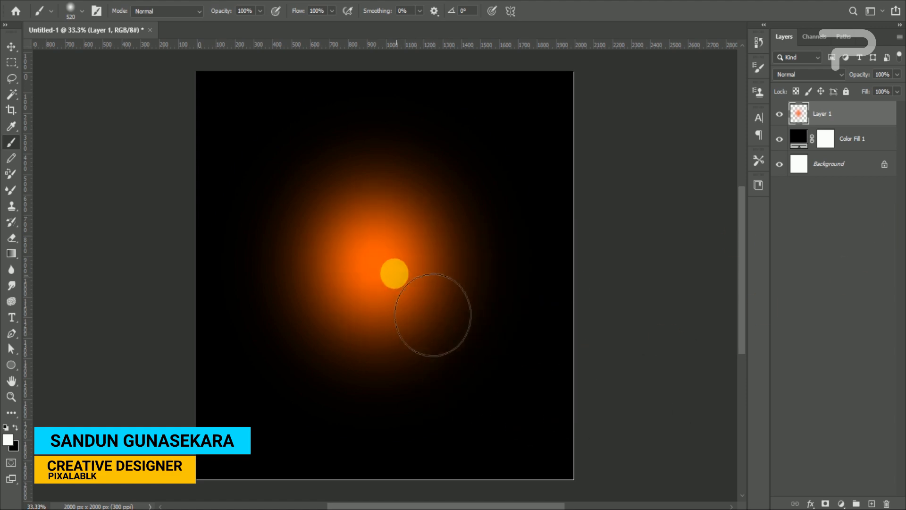
left_click(381, 262)
Convert the glow's layer, Layer 1, to a smart object
right_click(870, 115)
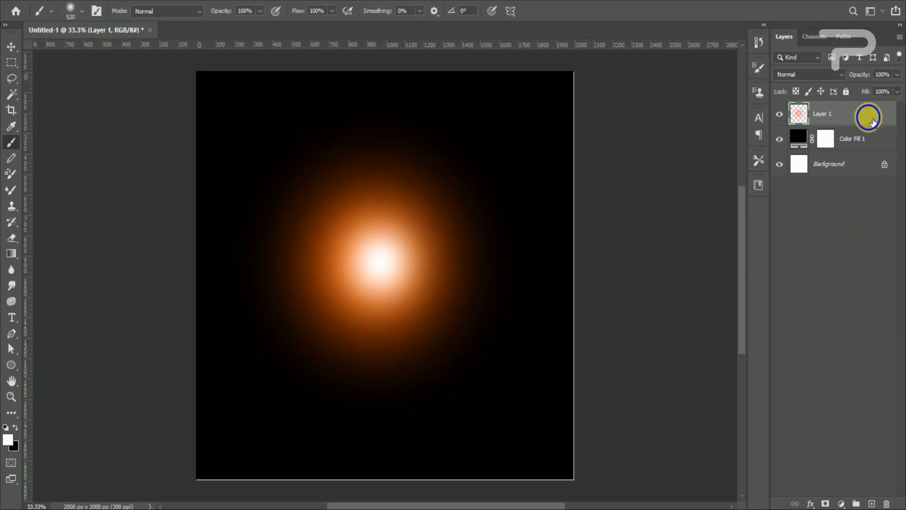
left_click(781, 164)
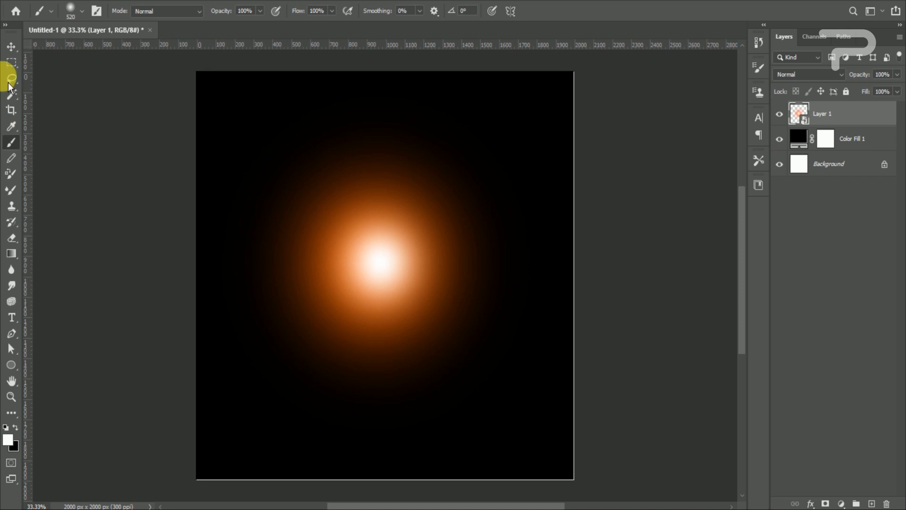
Scale the glow down to about 37% and move it up about 400 px into the upper part of the canvas
left_click(11, 46)
key("ctrl+t")
left_click_drag(548, 85, 440, 204)
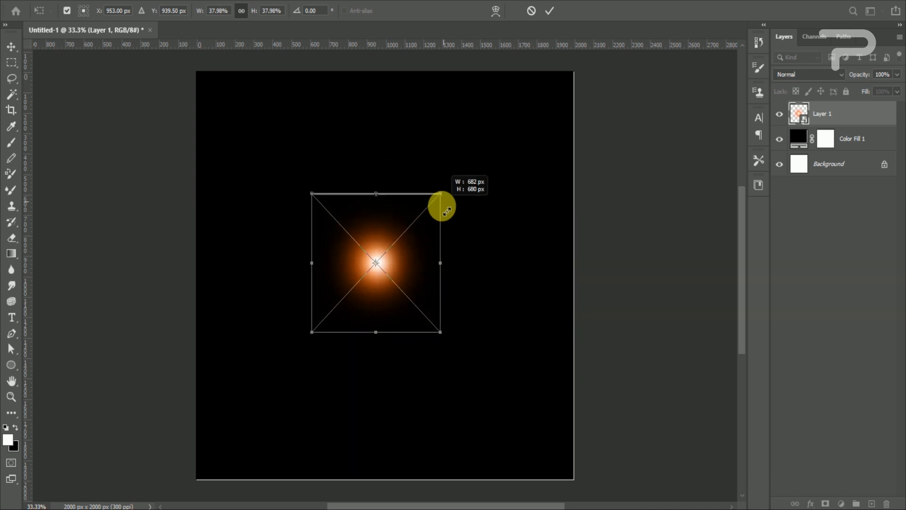
key("Return")
left_click_drag(396, 273, 386, 189)
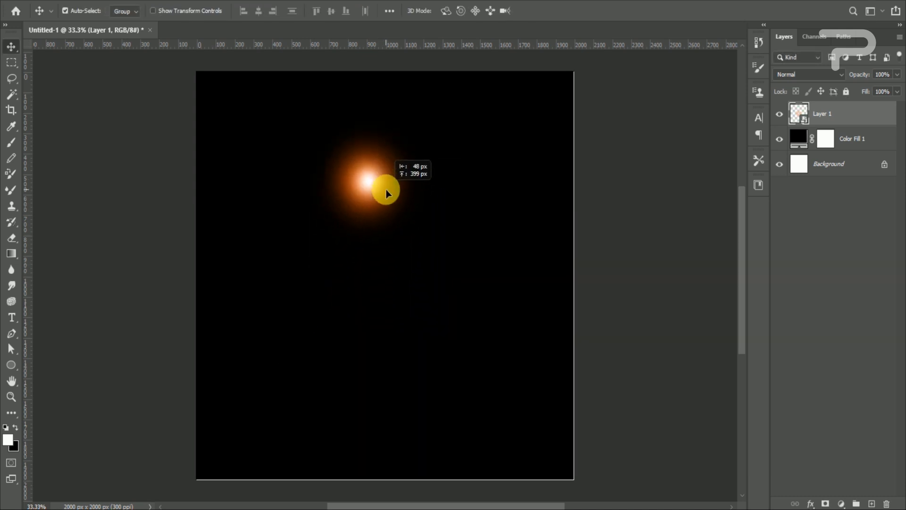
Duplicate the glow below the original and flatten the copy into a horizontal streak, 76.21% wide and 3.99% high
left_click_drag(858, 107, 872, 502)
left_click_drag(363, 195, 368, 299)
key("ctrl+t")
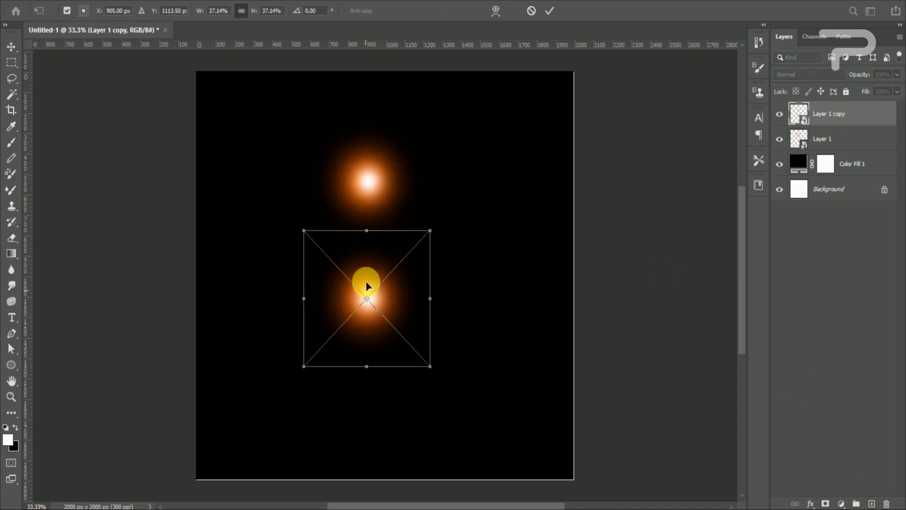
left_click_drag(377, 231, 391, 258)
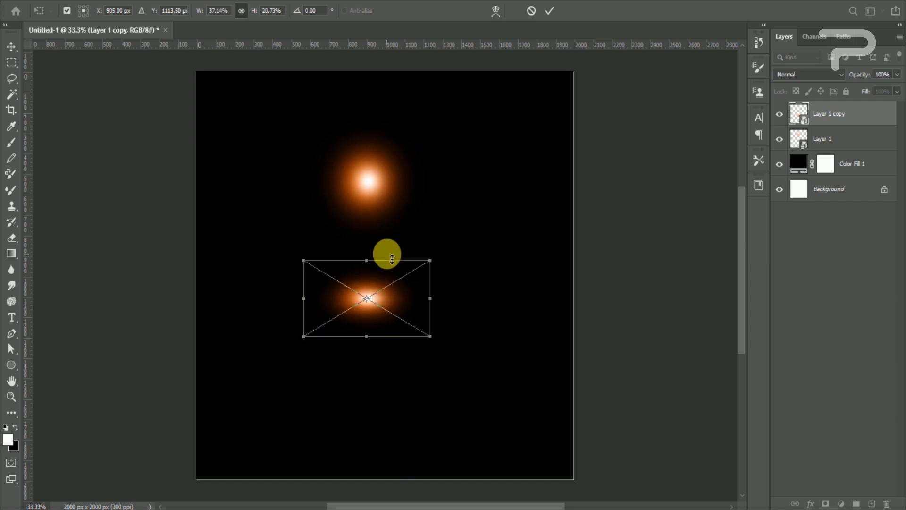
left_click_drag(375, 268, 371, 287)
left_click_drag(455, 308, 498, 299)
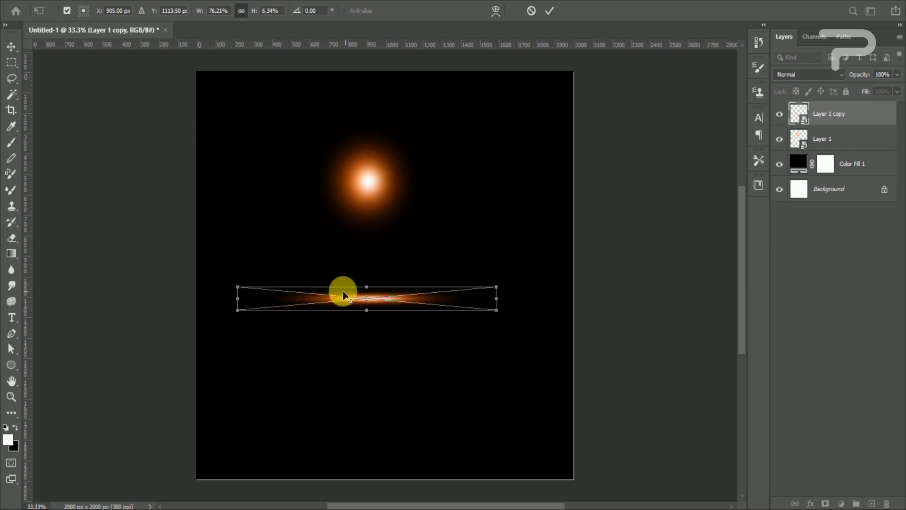
left_click_drag(368, 289, 367, 293)
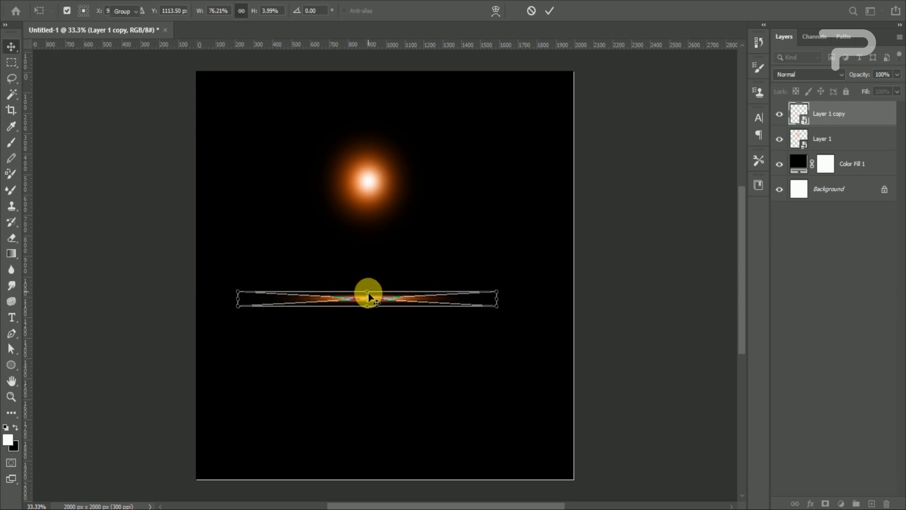
key("Return")
left_click(488, 367)
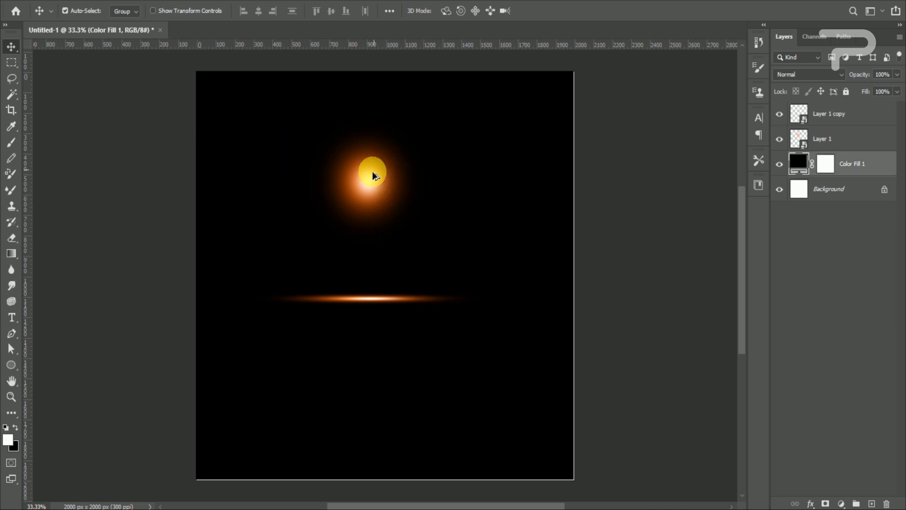
Duplicate the round glow, place the copy on the middle of the streak and scale it to about 15%
left_click_drag(372, 175, 366, 247)
key("ctrl+z")
left_click_drag(877, 141, 871, 504)
left_click_drag(370, 184, 373, 296)
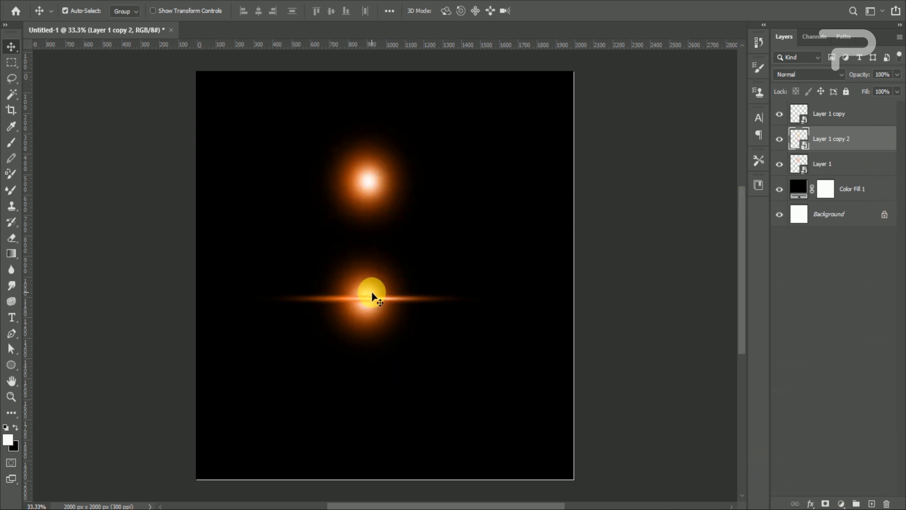
key("ctrl+t")
left_click_drag(426, 233, 394, 269)
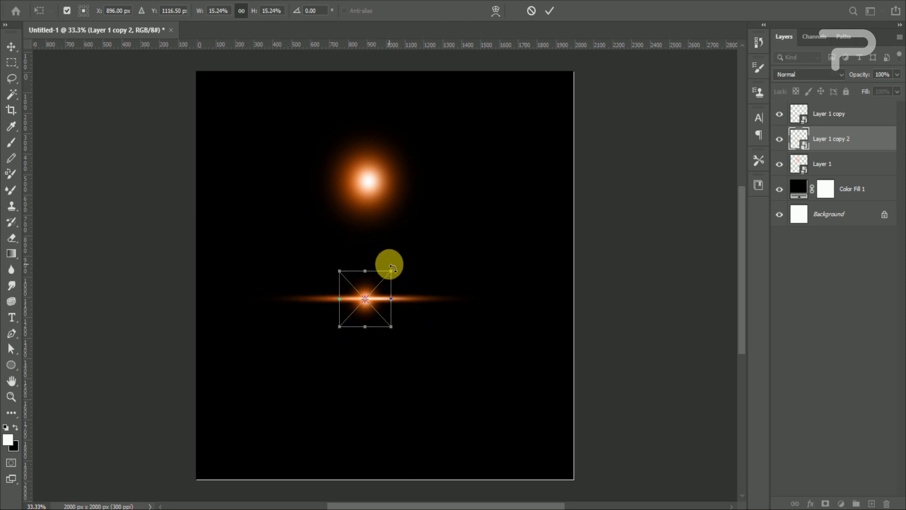
key("Return")
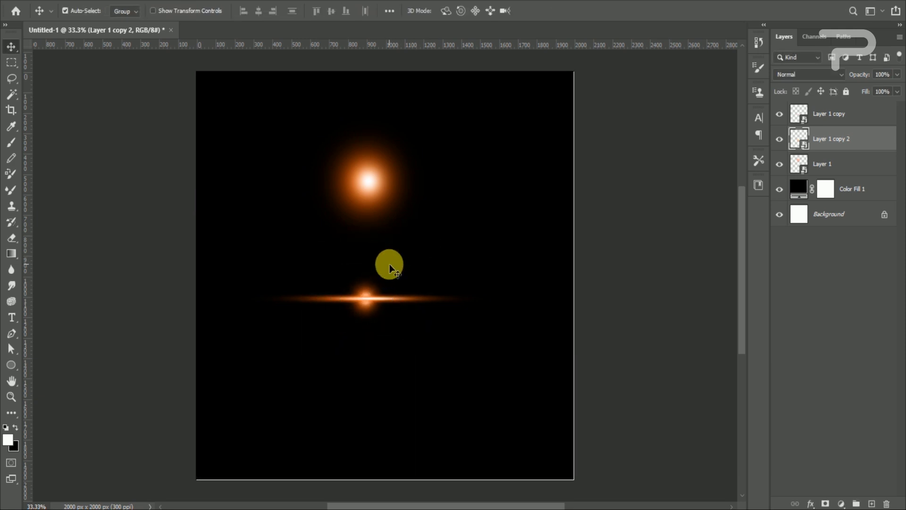
Bring the small glow's layer above the streak's layer and adjust its position on the streak's centre
left_click_drag(870, 141, 870, 110)
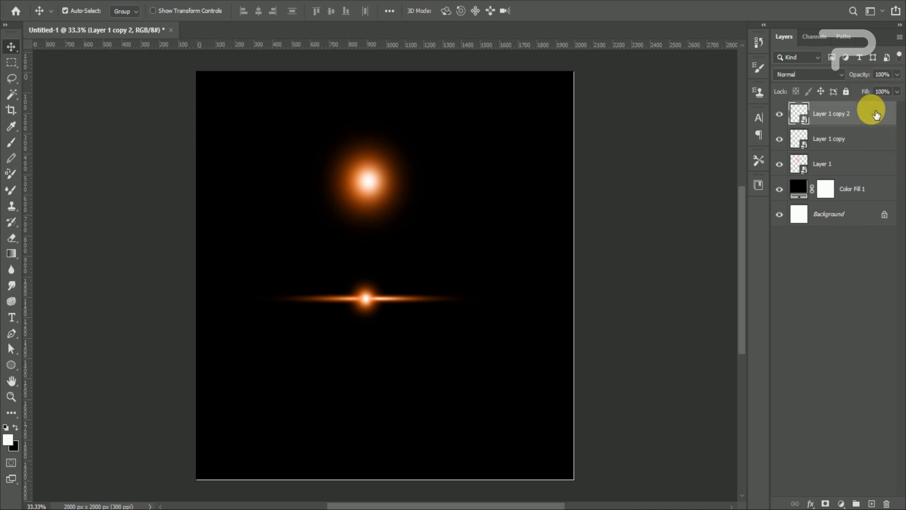
left_click_drag(366, 301, 369, 304)
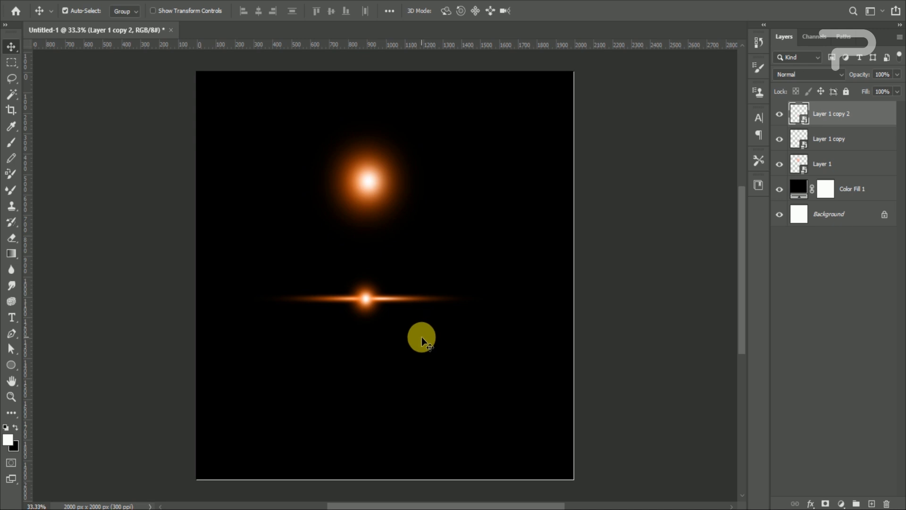
left_click(421, 336)
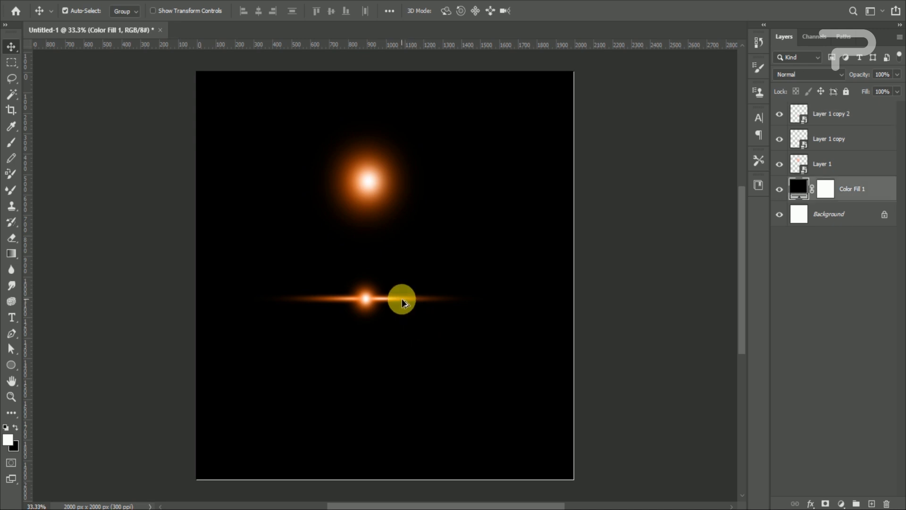
Duplicate the horizontal streak, thin the copy to 1.12% high and place it just below the first streak
left_click(401, 298)
left_click_drag(866, 138, 871, 504)
left_click_drag(411, 298, 409, 325)
key("ctrl+t")
scroll(352, 322, "up", 5)
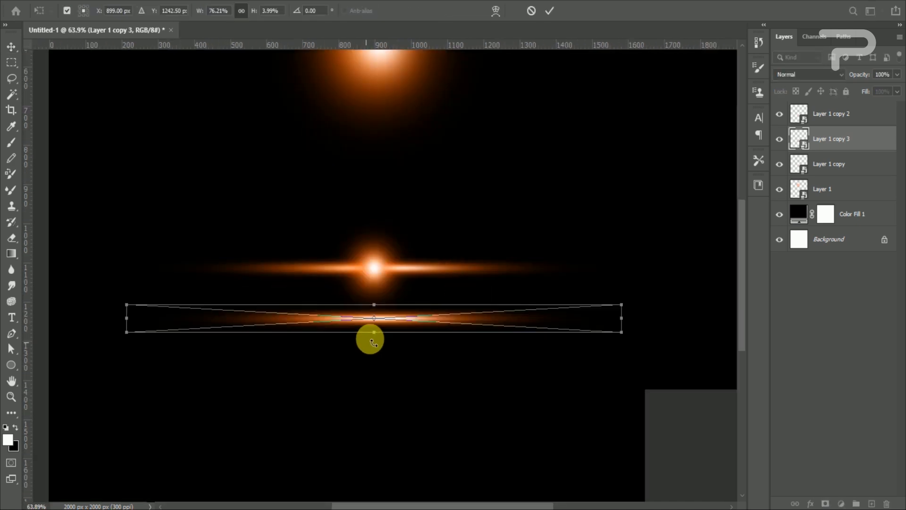
left_click_drag(382, 301, 383, 309)
key("Return")
scroll(417, 338, "down", 4)
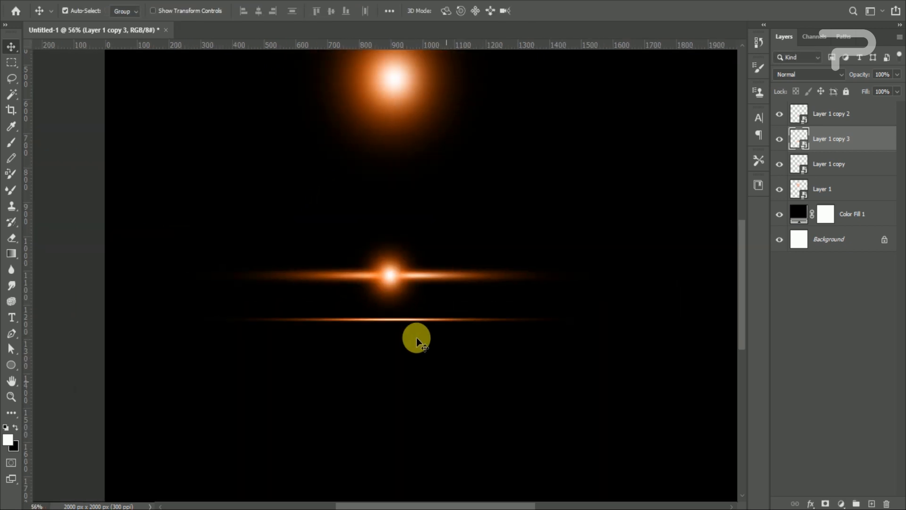
left_click_drag(415, 320, 417, 296)
Duplicate the thin streak and nudge the copy slightly down to form a second parallel line
left_click_drag(884, 140, 871, 503)
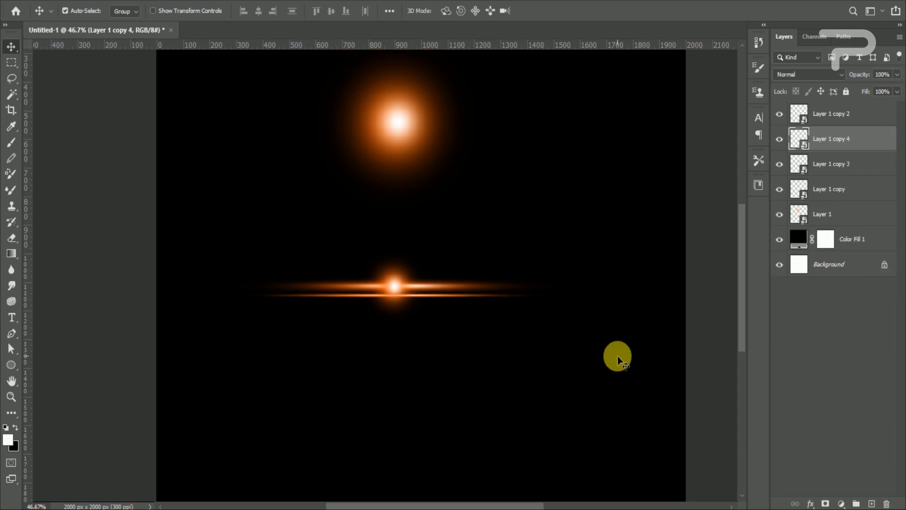
key("Down")
key("Down")
key("Down")
key("Down")
key("Down")
key("Down")
key("Down")
key("Down")
key("Down")
key("Down")
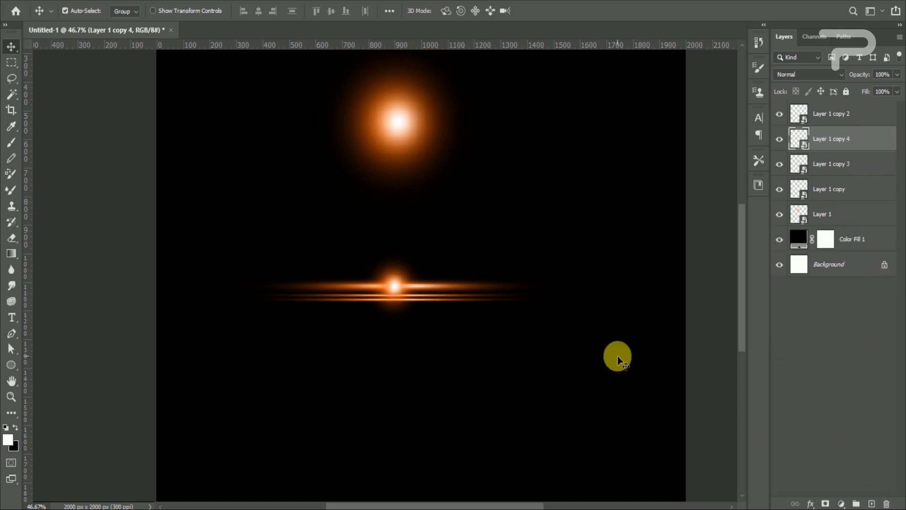
Duplicate the thin streak, rotate the copy to about -36° and move it diagonally across the small glow
left_click_drag(871, 503, 871, 504)
key("ctrl+t")
left_click_drag(568, 420, 529, 269)
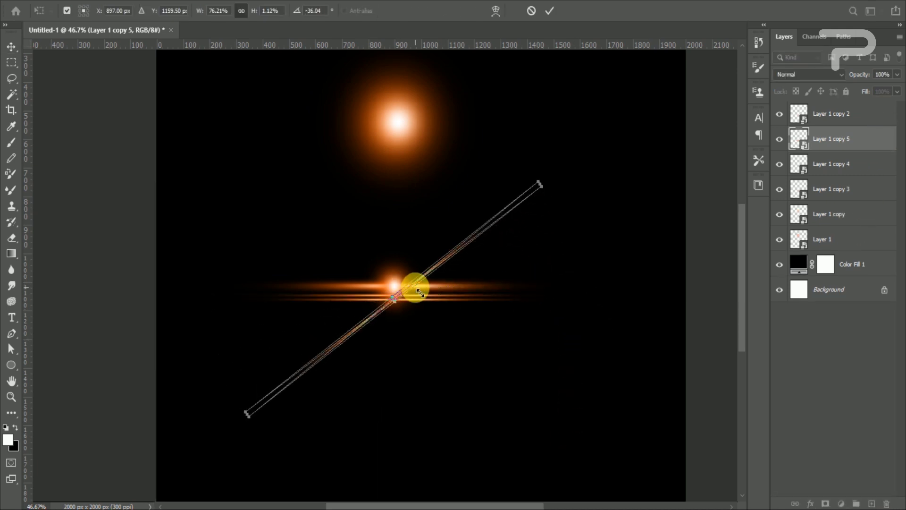
key("Return")
left_click(400, 364)
scroll(391, 308, "up", 4)
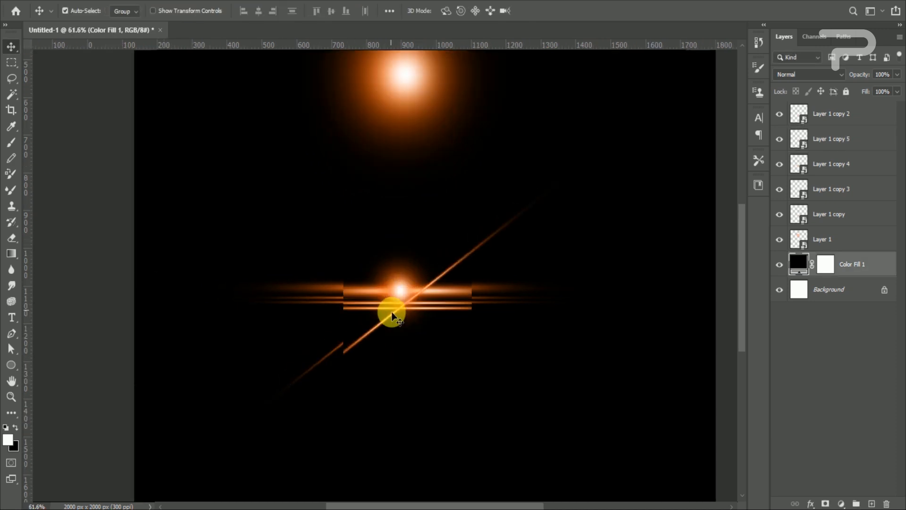
left_click_drag(384, 326, 392, 294)
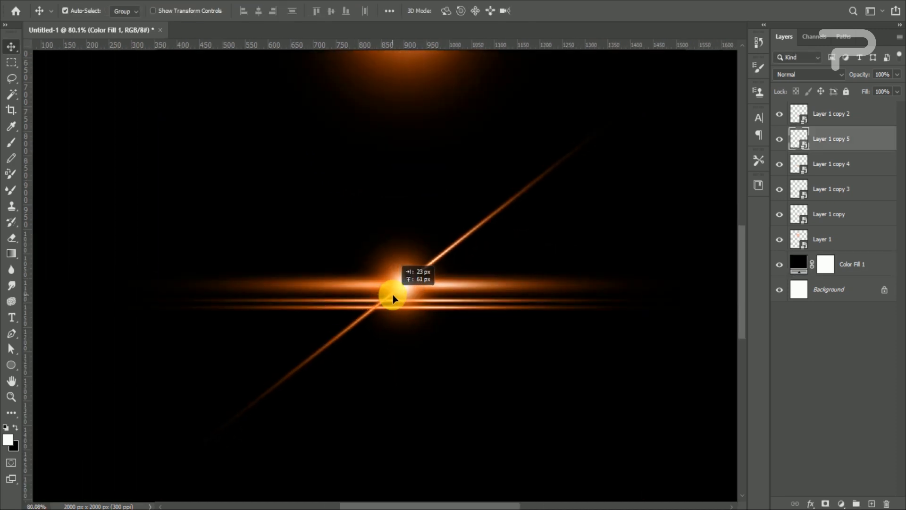
scroll(397, 361, "down", 3)
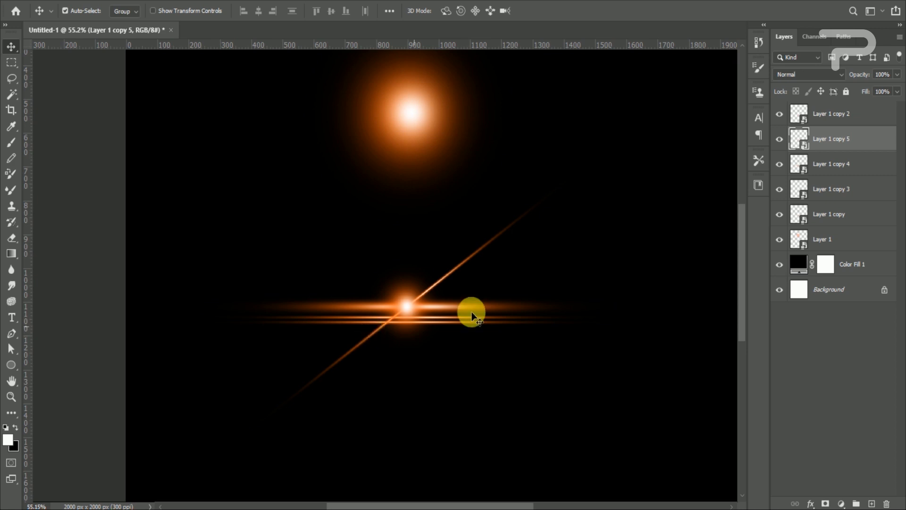
Duplicate the diagonal streak and offset the copy slightly so that it runs parallel to the first one
left_click_drag(875, 141, 871, 503)
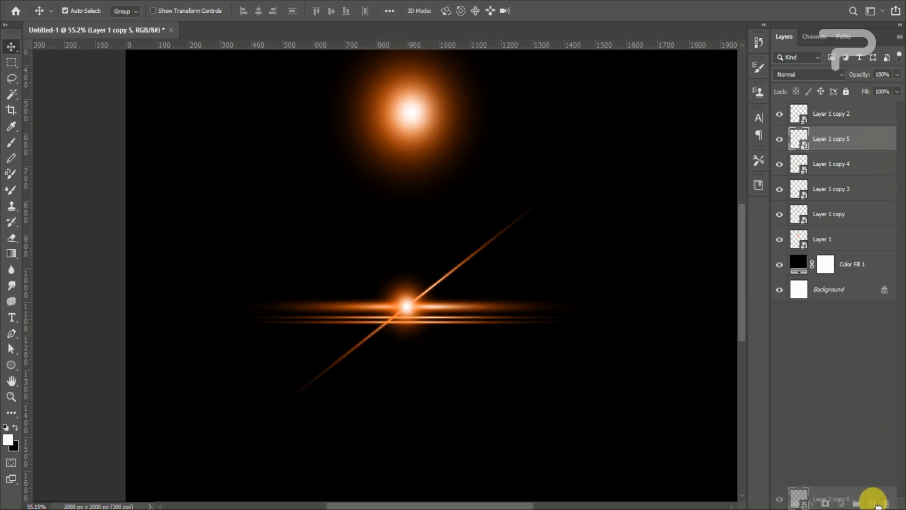
left_click_drag(446, 272, 454, 279)
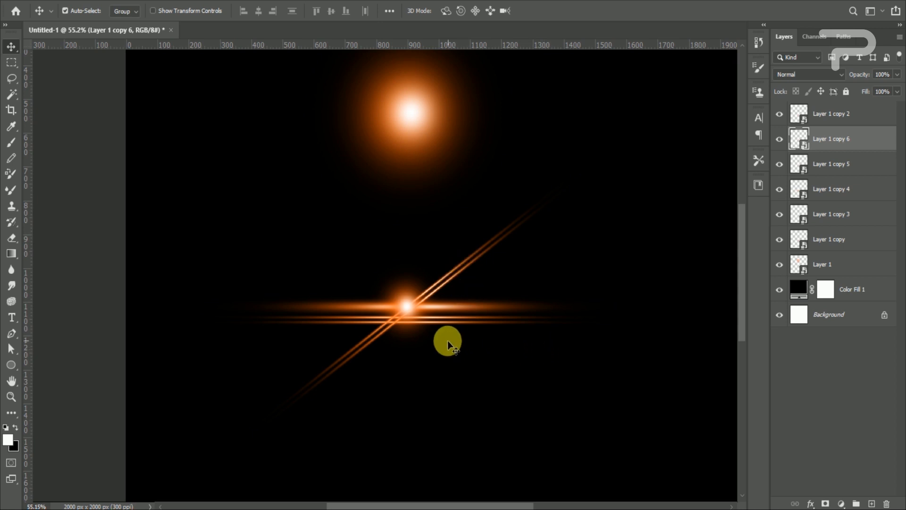
left_click(873, 120, "shift")
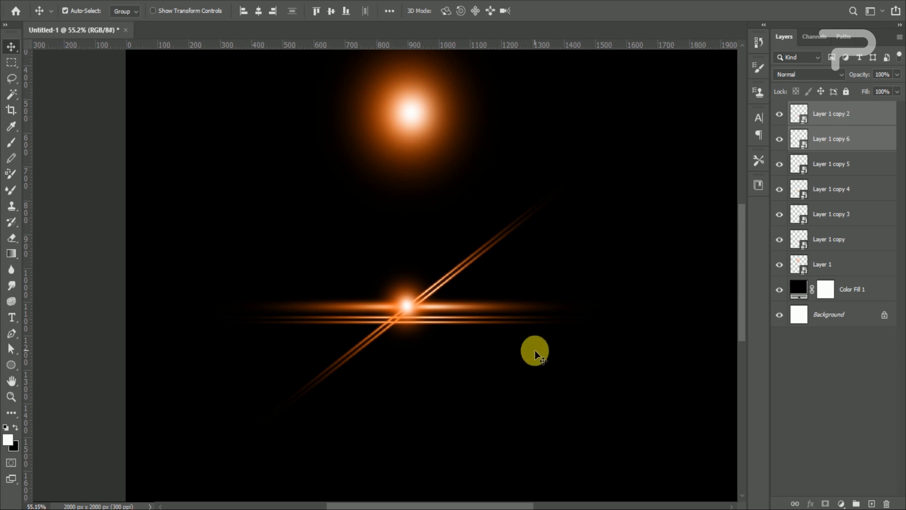
key("ctrl+t")
key("Return")
Select both diagonal streaks and shift them slightly so that they cross the centre of the small glow
left_click_drag(488, 245, 486, 234)
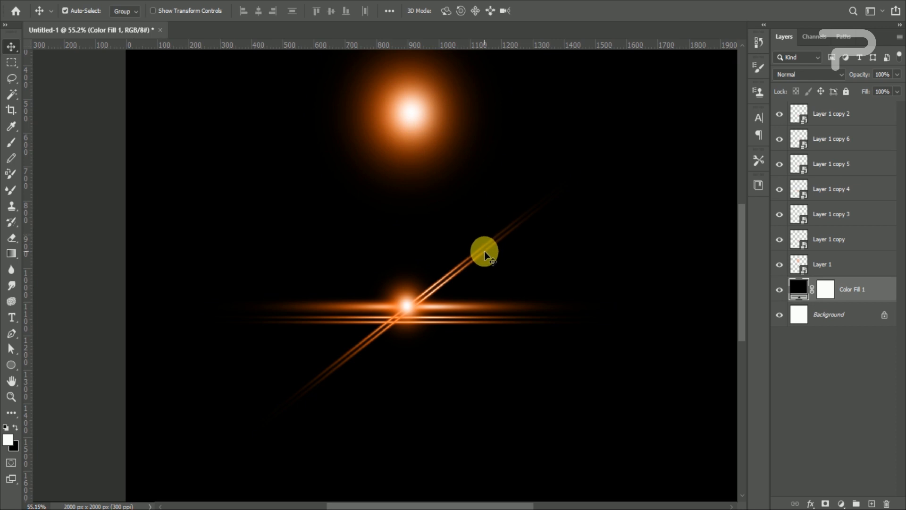
left_click(362, 349)
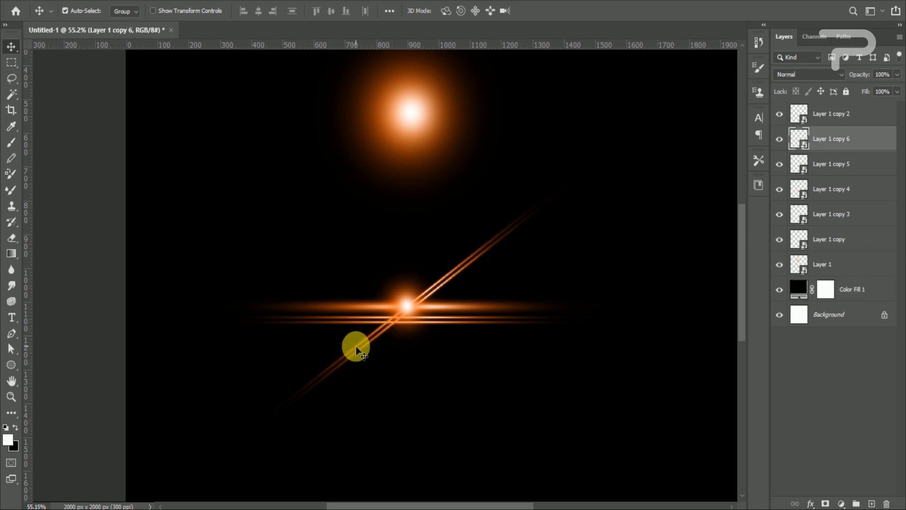
left_click(356, 346, "shift")
left_click_drag(505, 279, 500, 278)
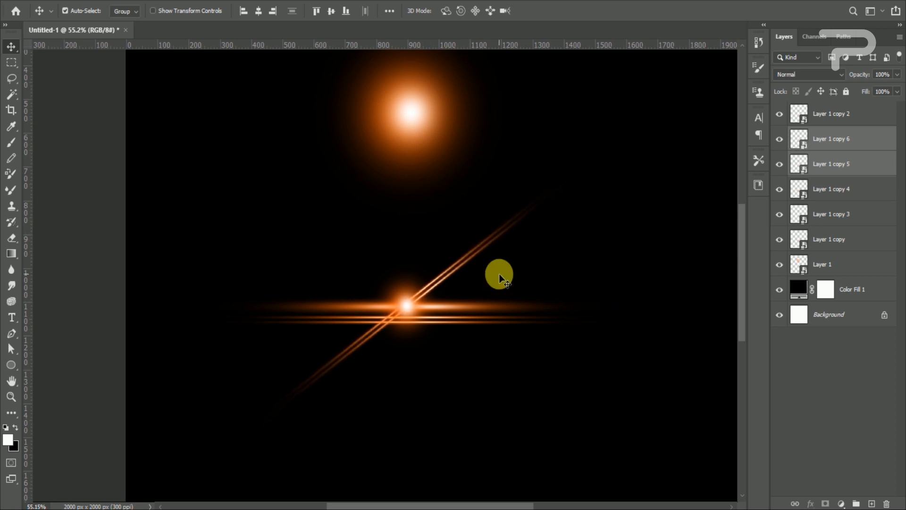
Select the small glow with all its streak layers and convert them into a single smart object
scroll(492, 283, "down", 3)
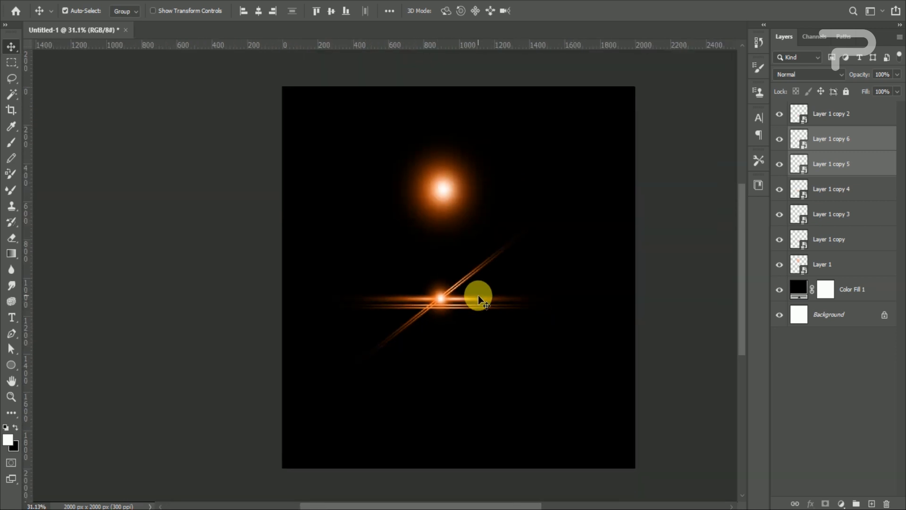
left_click_drag(183, 266, 533, 326)
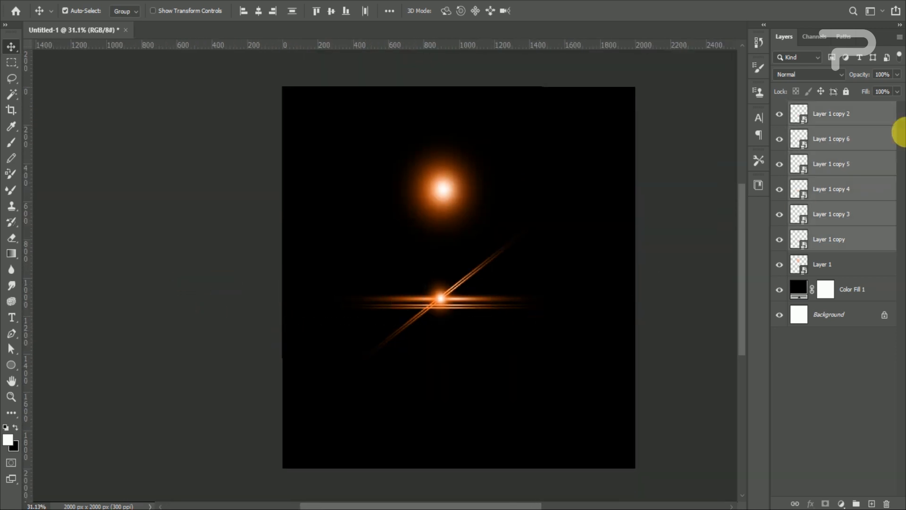
right_click(877, 119)
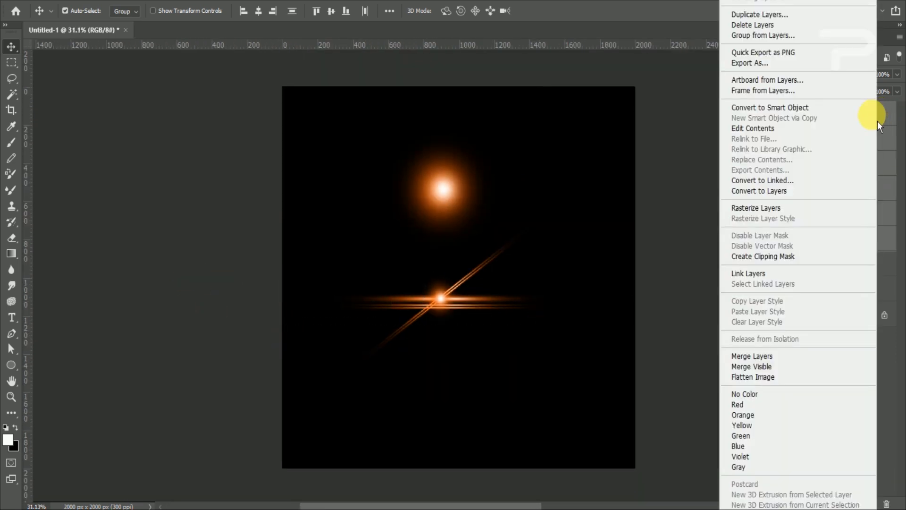
left_click(786, 112)
Move the large glow and the streaked flare toward the canvas's upper-left area, and scale the flare down slightly
left_click_drag(428, 184, 354, 152)
left_click_drag(439, 289, 380, 235)
key("ctrl+t")
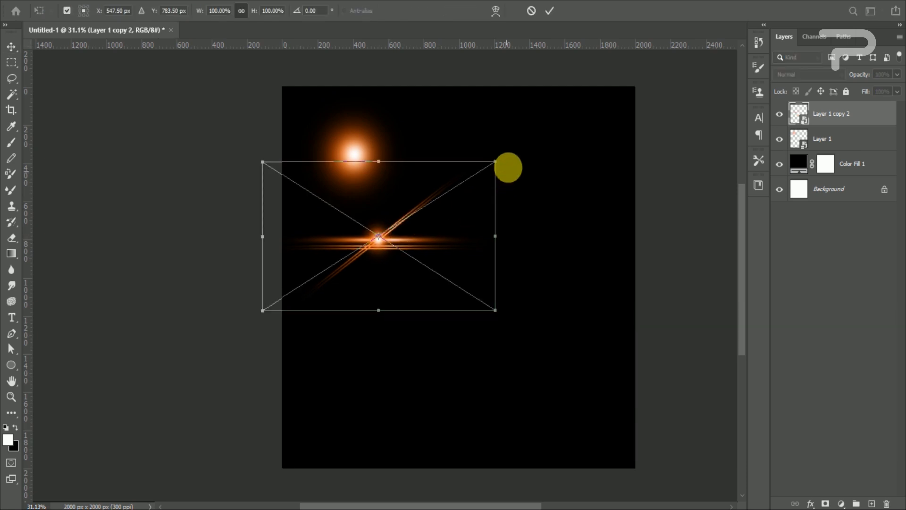
left_click_drag(496, 168, 471, 172)
key("Return")
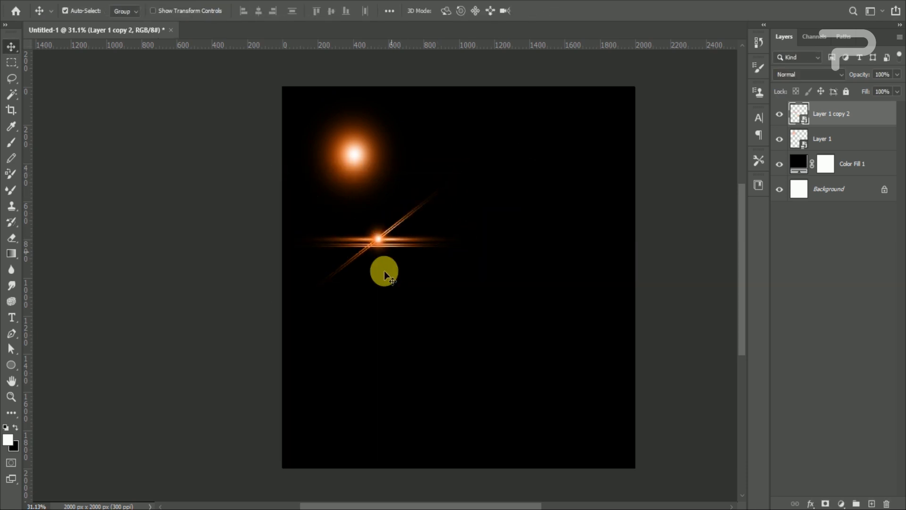
Rename the flare's layer to 1 and duplicate it as layer 2, placed about 340 px straight below the original
left_click(378, 237)
left_click(865, 329)
left_click_drag(867, 114, 873, 504)
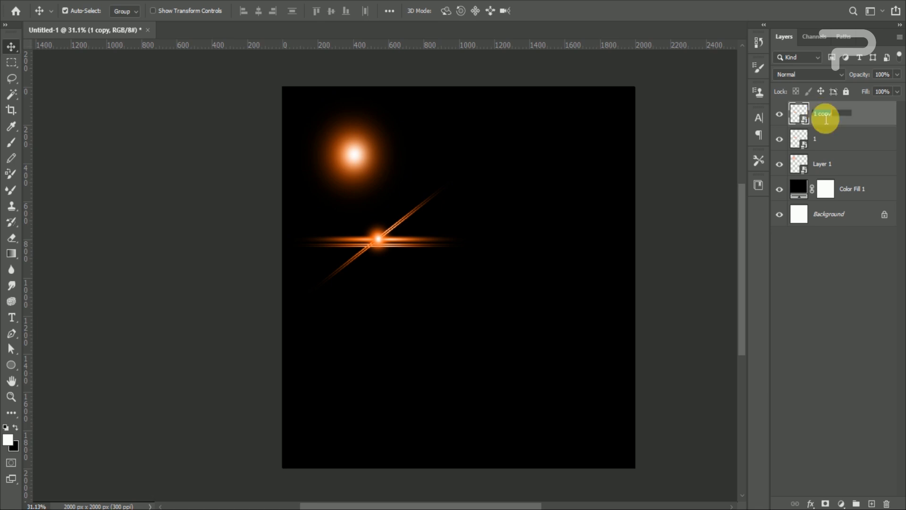
left_click(430, 179)
left_click_drag(372, 239, 380, 304)
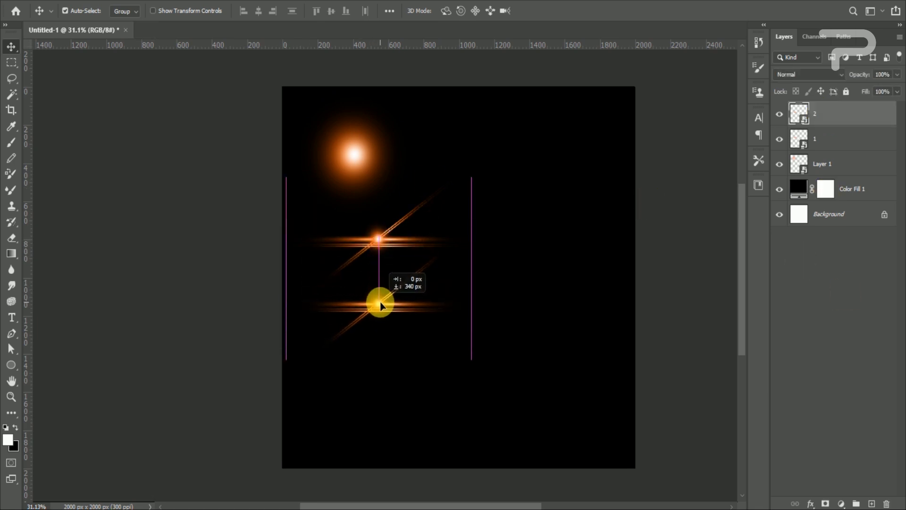
Recolour flare 2 green with a Hue/Saturation hue shift of +72 and collapse its smart filter list
key("ctrl+u")
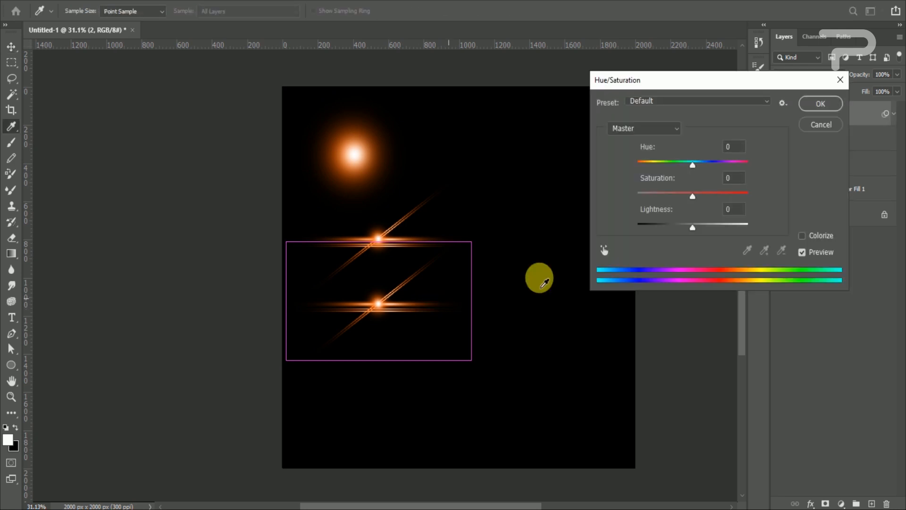
left_click_drag(700, 172, 752, 163)
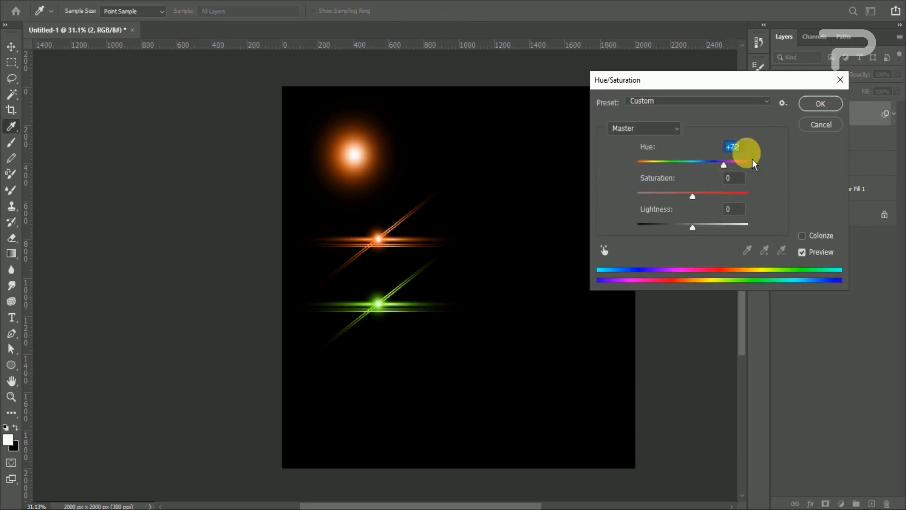
left_click(820, 103)
left_click(898, 116)
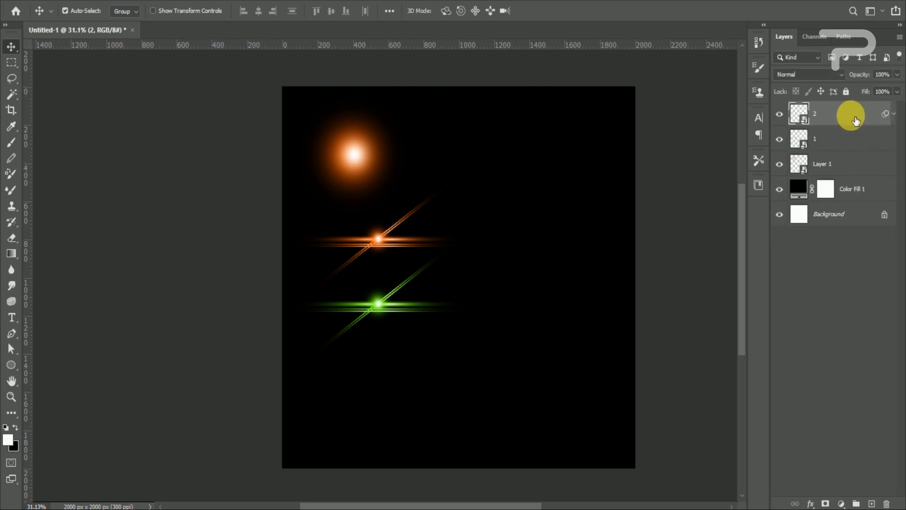
Duplicate the green flare, place the copy directly below it and rename the copy's layer to 3
left_click_drag(858, 118, 872, 503)
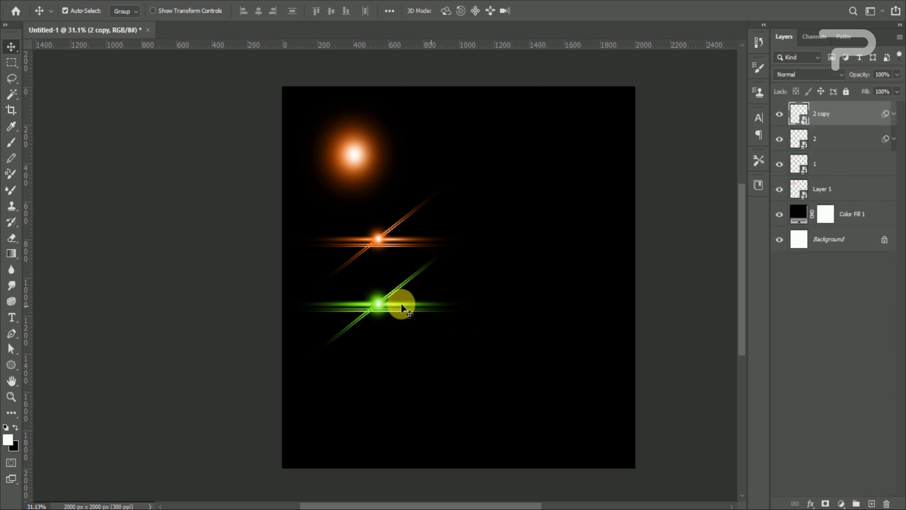
left_click_drag(379, 300, 380, 371)
left_click(830, 122)
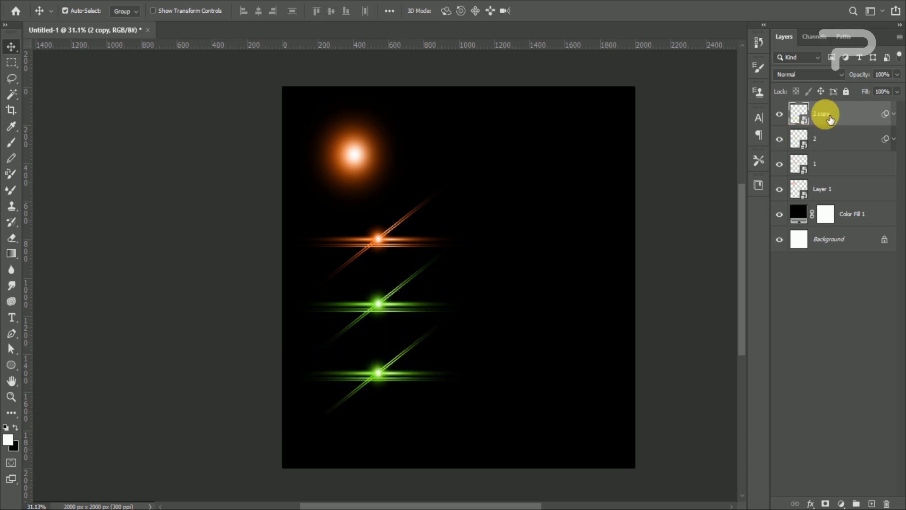
type("3")
left_click(832, 324)
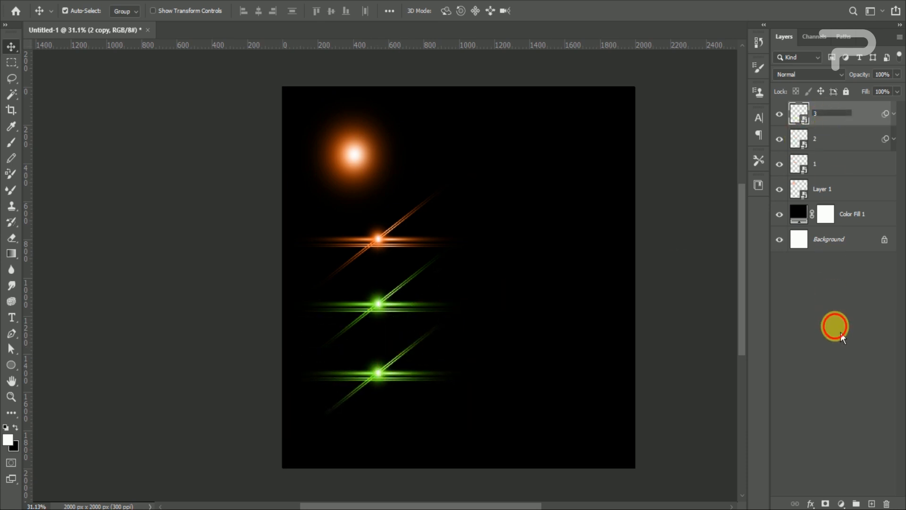
Recolour flare 3 purple with a Hue/Saturation hue shift of -180
left_click(376, 373, "ctrl")
key("ctrl+u")
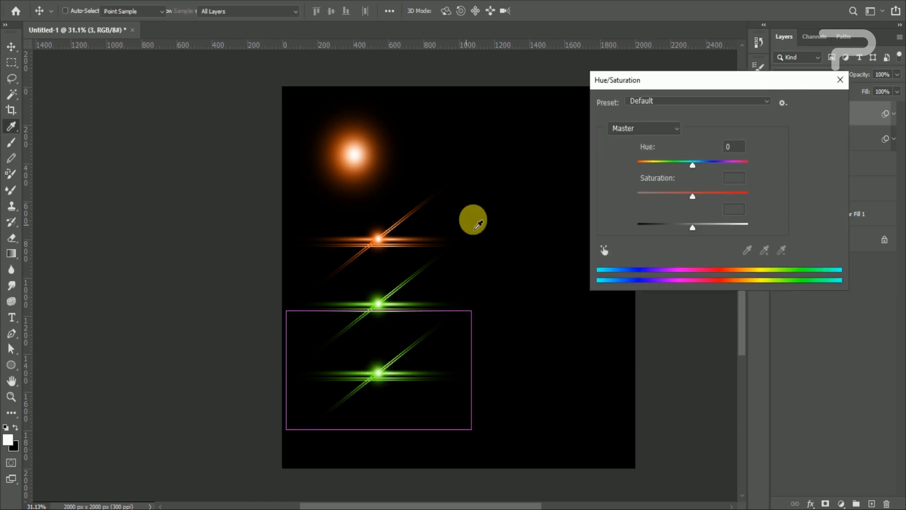
left_click_drag(692, 163, 632, 168)
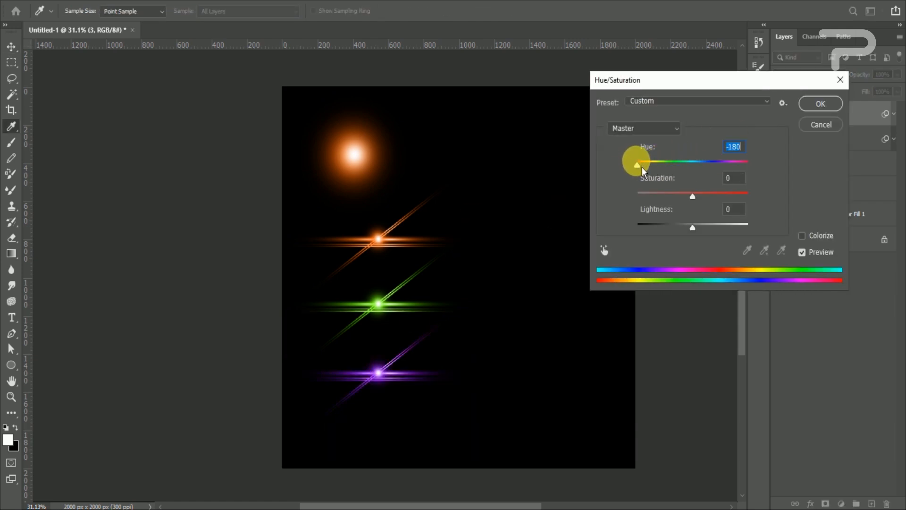
key("Return")
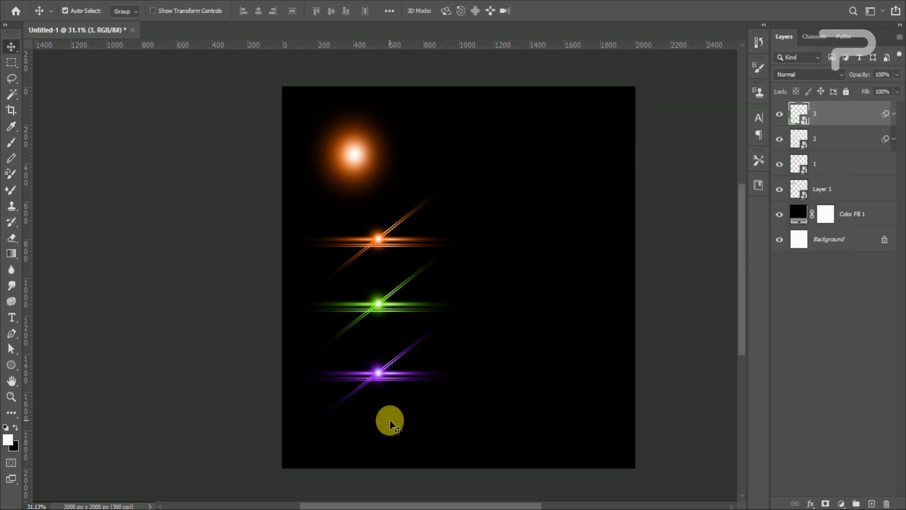
Duplicate the purple flare and place the copy below it near the canvas's lower edge
left_click_drag(874, 111, 872, 503)
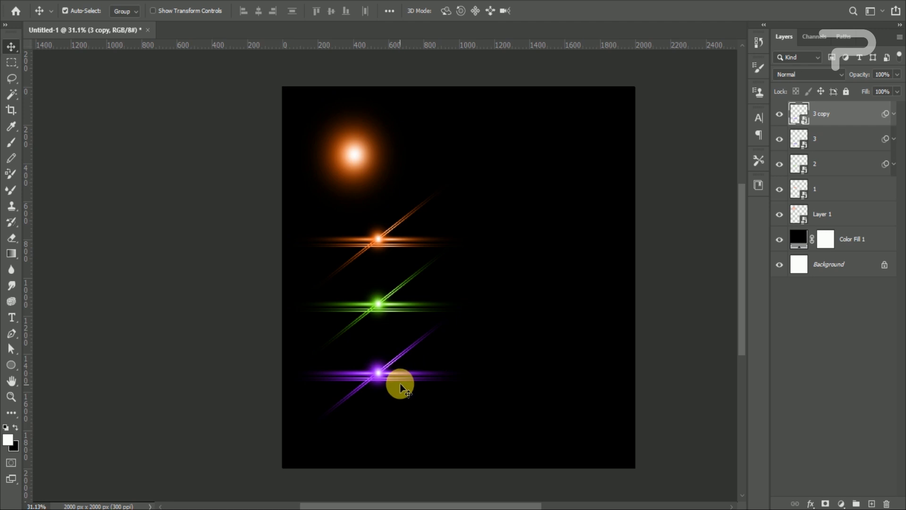
left_click_drag(376, 380, 378, 431)
Move the large glow to the canvas's upper-right area and shift the four flares up, lining up the lowest one with the others
left_click_drag(367, 152, 586, 146)
left_click_drag(196, 191, 404, 437)
left_click_drag(378, 404, 394, 355)
left_click_drag(410, 360, 394, 364)
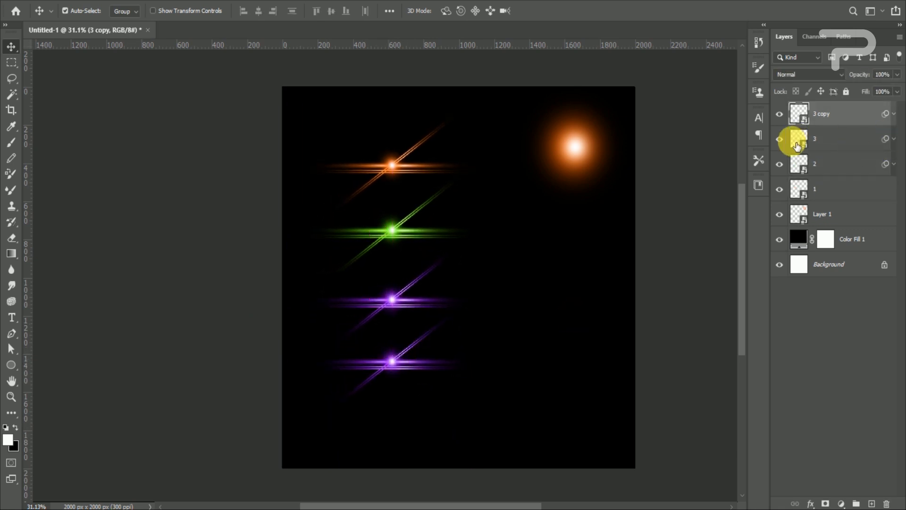
Recolour the lowest flare light blue with a Hue/Saturation hue shift of -85
key("ctrl+u")
left_click_drag(700, 174, 668, 162)
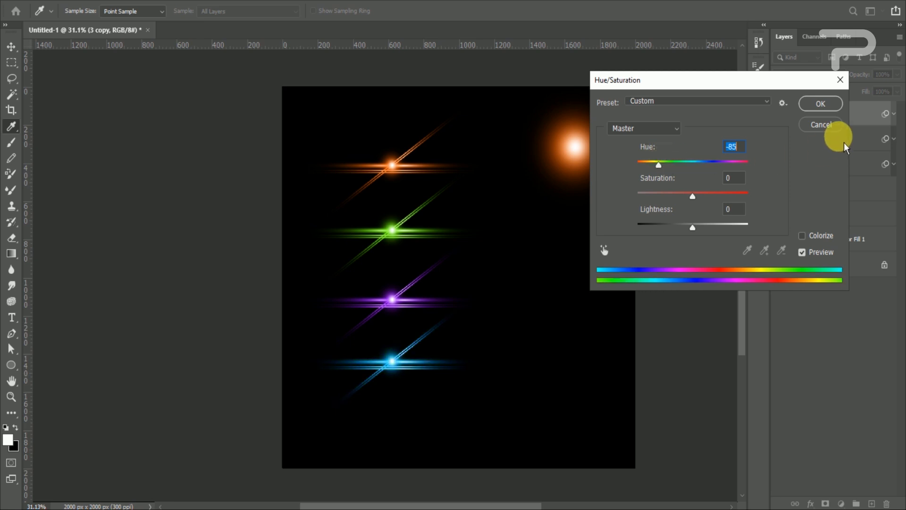
left_click(813, 107)
Move the blue flare slightly lower and distribute the four flares at even vertical spacing
left_click(253, 128)
left_click_drag(375, 361, 384, 380)
left_click_drag(243, 85, 382, 338)
left_click(293, 11)
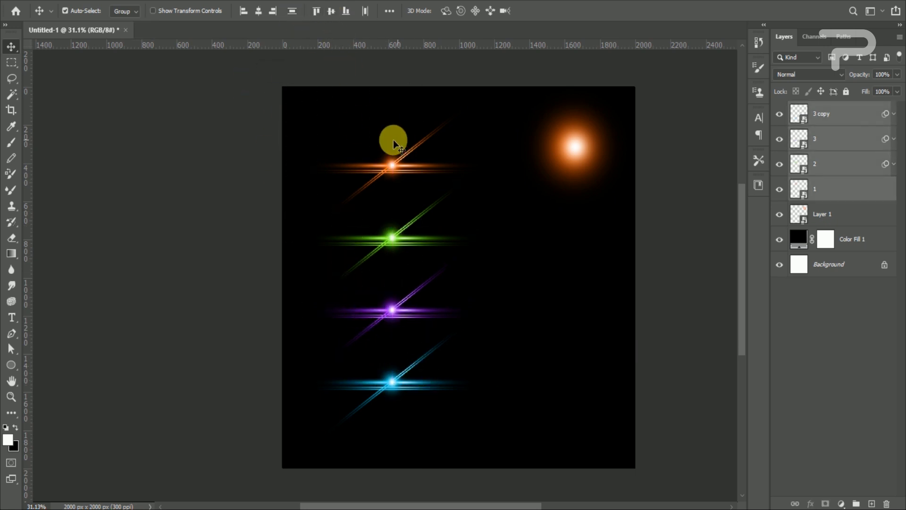
Shift the four flares slightly up and move the large glow down to about mid-height on the canvas's right half
left_click_drag(393, 165, 394, 161)
left_click_drag(566, 166, 558, 262)
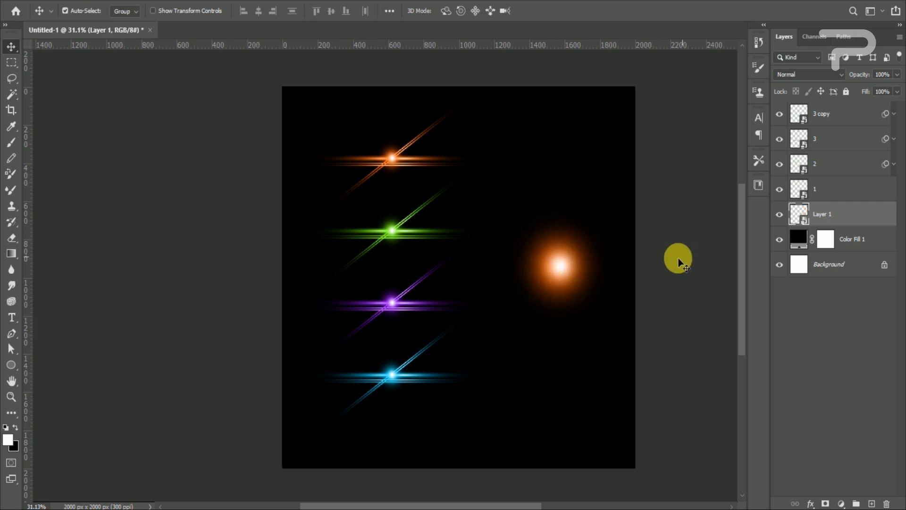